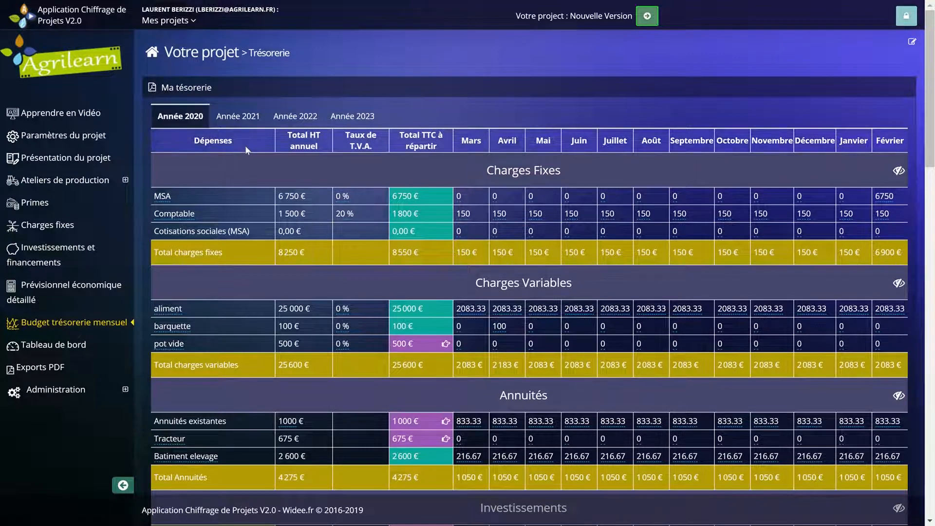
# Review the 2020 treasury table from the fixed charges through the sales, premiums and financing sections
pyautogui.scroll(-6, 236, 239)
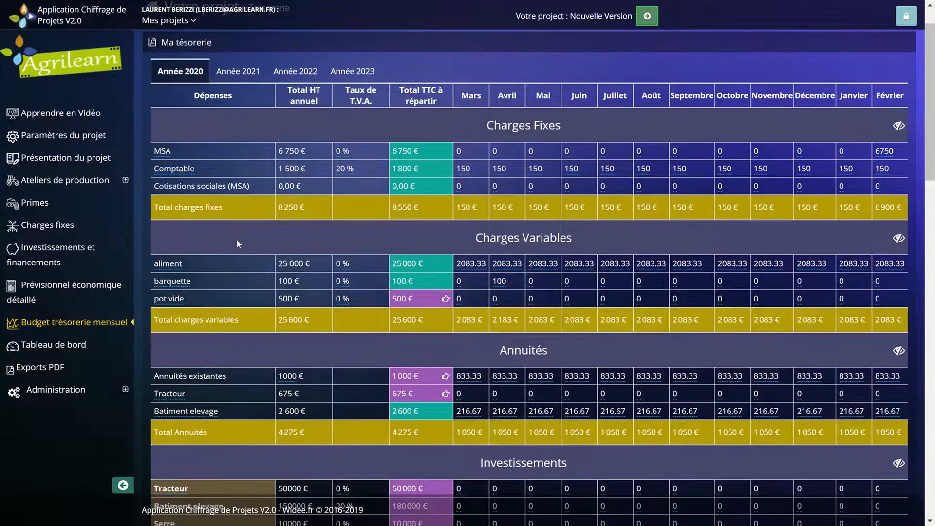
pyautogui.scroll(-5, 234, 244)
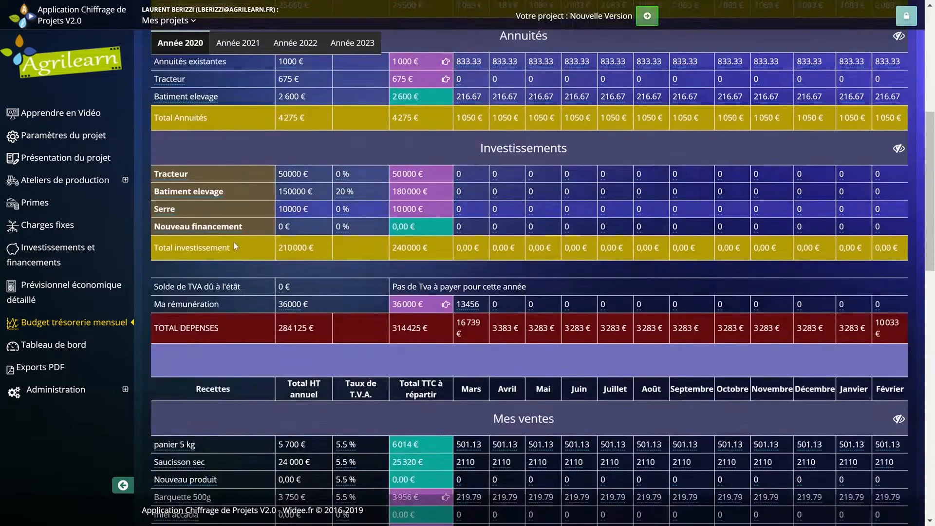
pyautogui.scroll(-3, 233, 241)
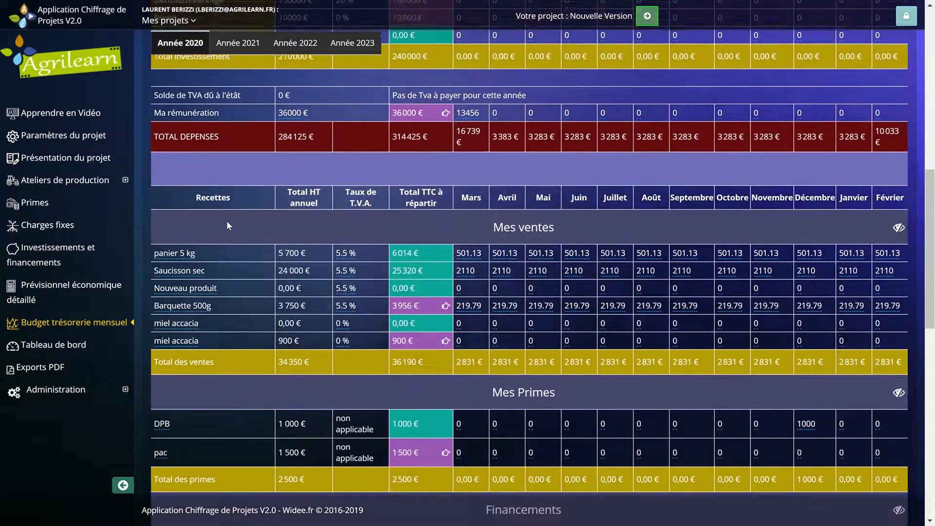
pyautogui.scroll(-6, 218, 213)
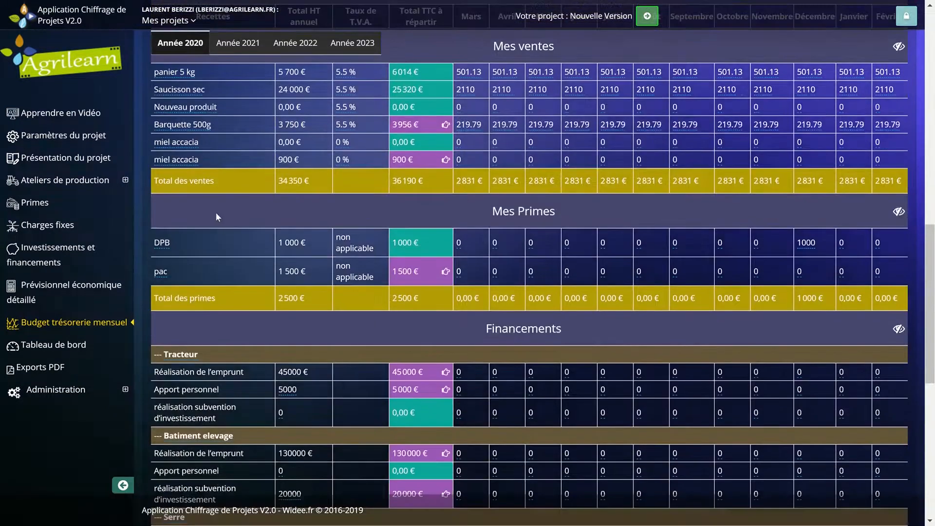
pyautogui.scroll(-1, 211, 223)
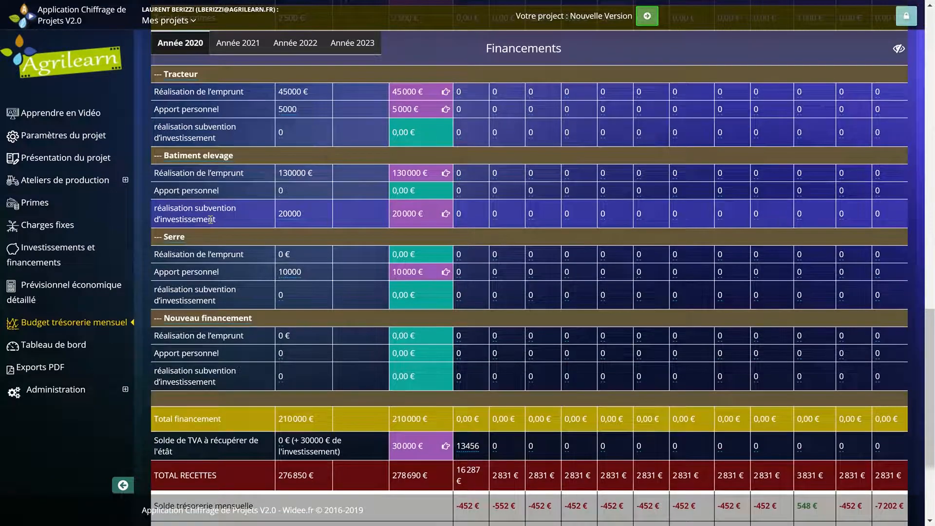
pyautogui.scroll(20, 210, 219)
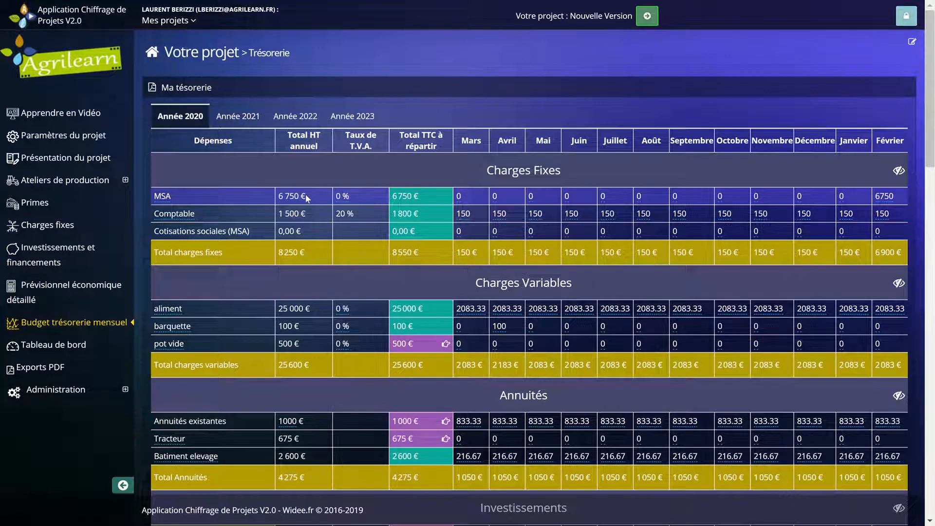
# Set the VAT rate of the MSA fixed charge to 0 % in the 2020 treasury table
pyautogui.click(346, 194)
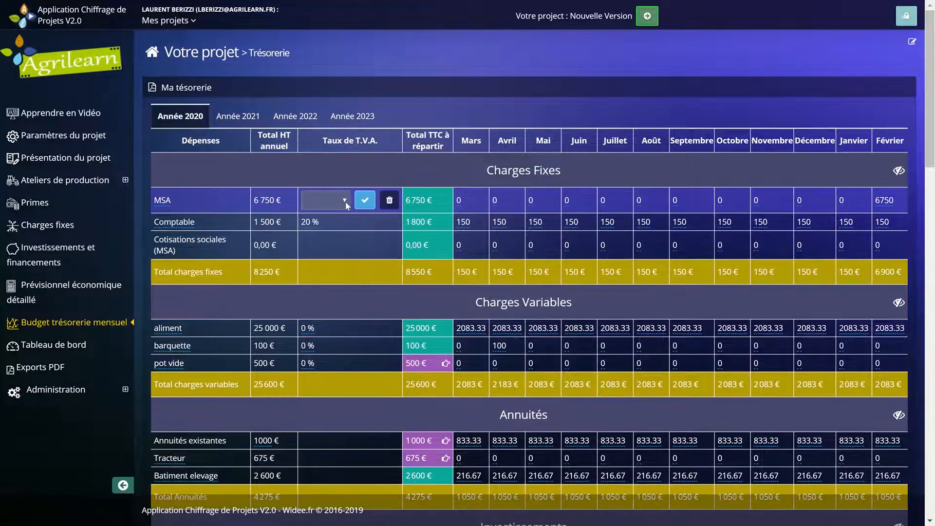
pyautogui.click(346, 201)
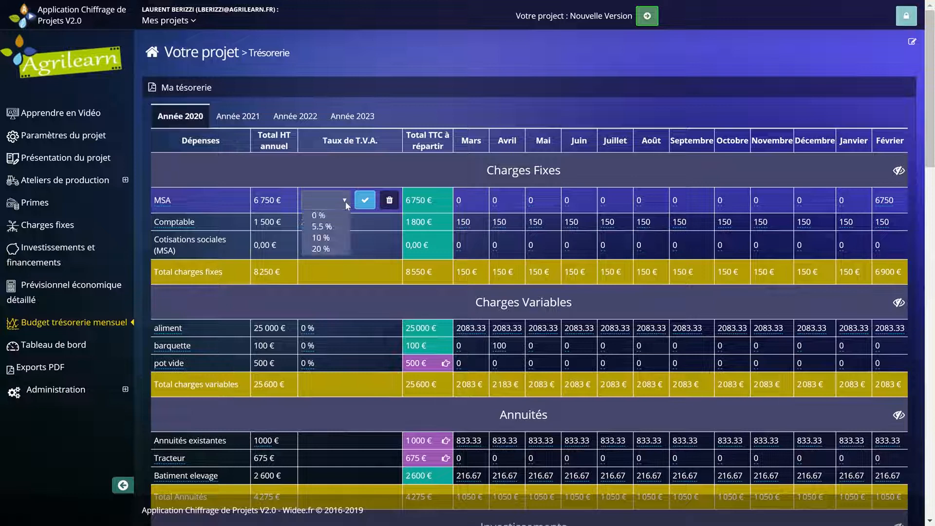
pyautogui.click(335, 215)
pyautogui.click(363, 201)
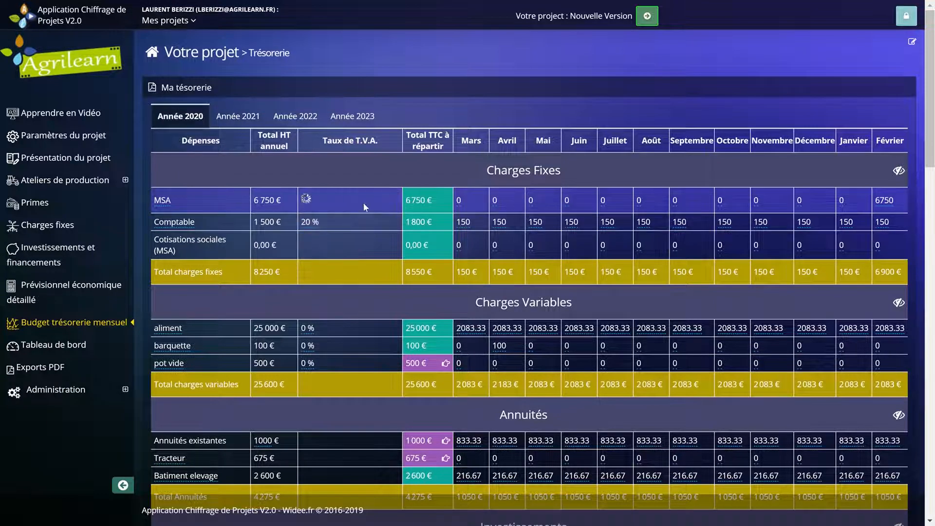
# Set the VAT rate of the Comptable fixed charge to 20 % for 2020
pyautogui.click(348, 215)
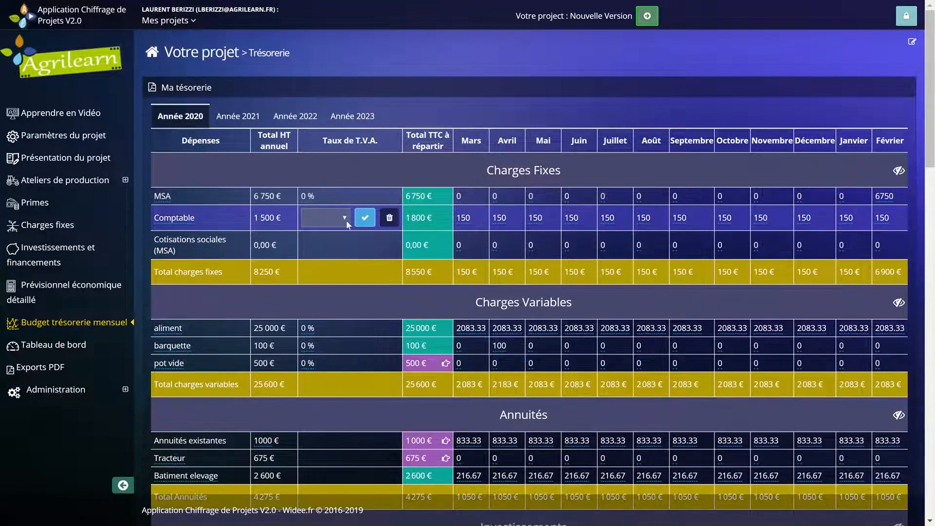
pyautogui.click(343, 218)
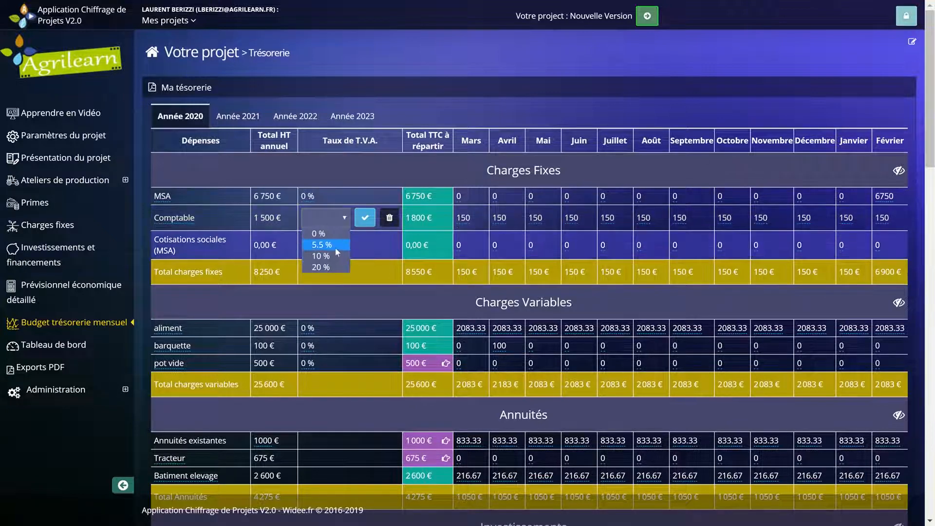
pyautogui.click(335, 267)
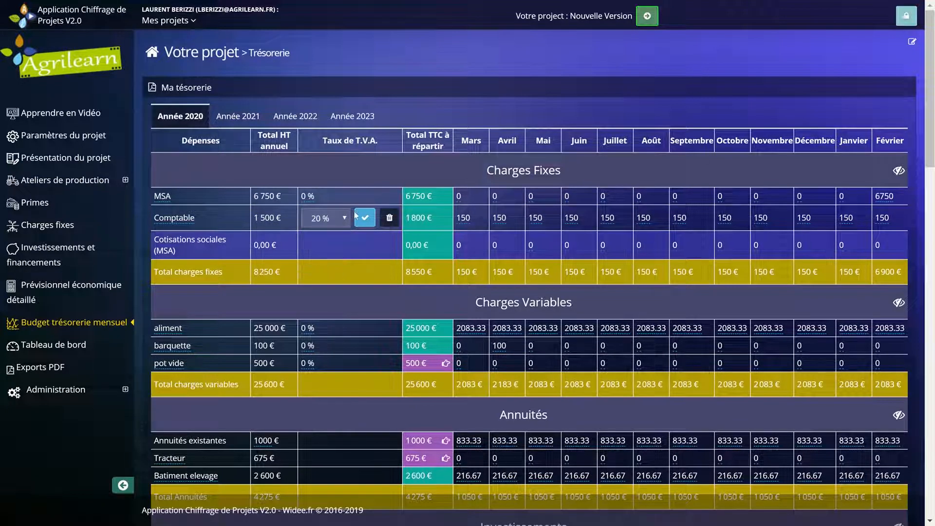
pyautogui.click(363, 217)
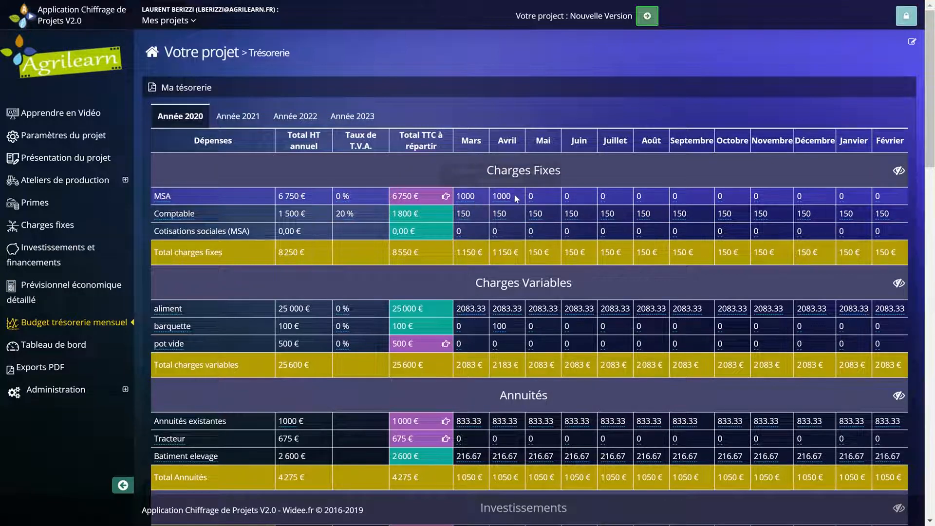
# Allocate 4750 of the MSA charge to September 2020
pyautogui.click(683, 195)
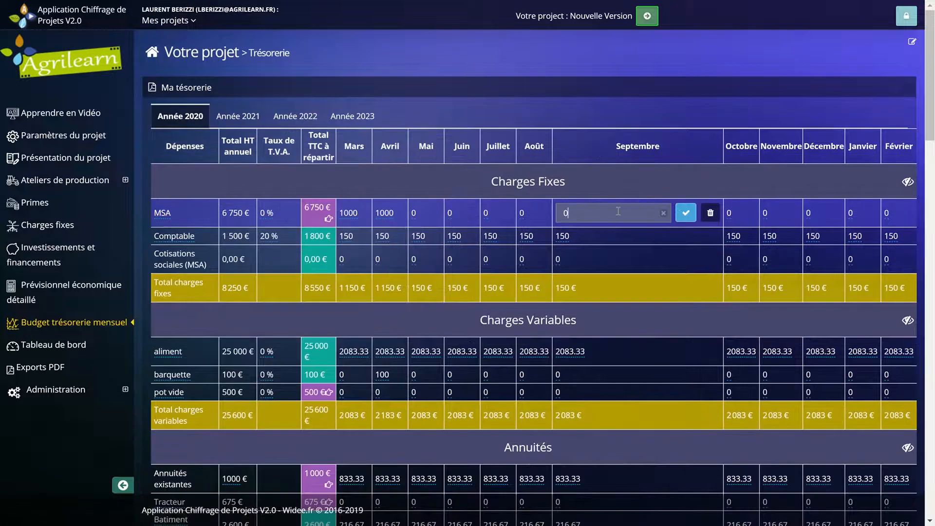
pyautogui.press('BackSpace')
pyautogui.moveTo(314, 210)
pyautogui.write('4750')
pyautogui.press('Return')
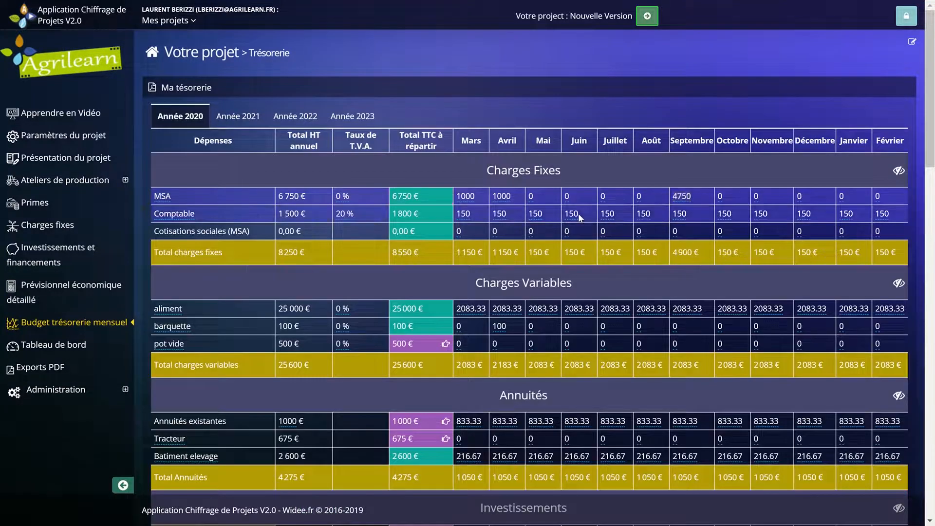
# Check the MSA and Comptable totals to distribute, and examine the 2020 monthly and cumulative treasury balances, starting with March
pyautogui.moveTo(428, 194)
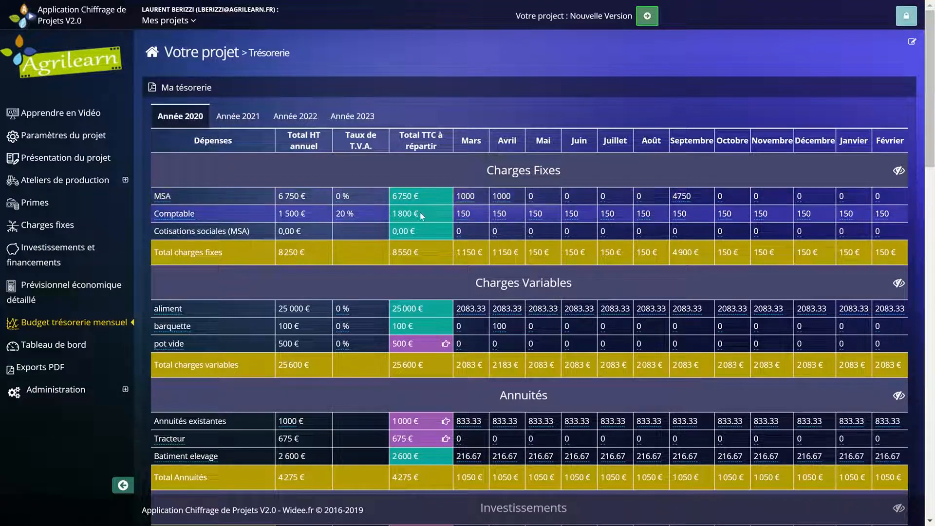
pyautogui.moveTo(421, 216)
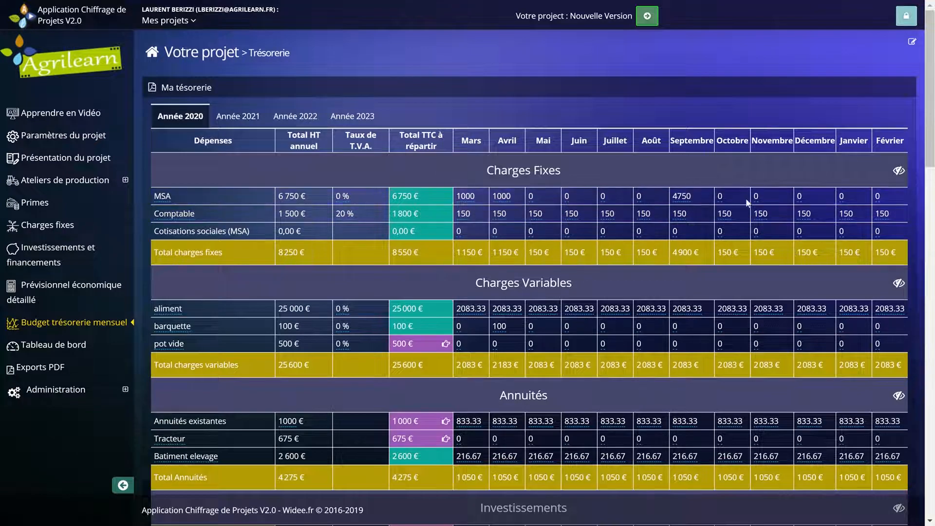
pyautogui.scroll(-1, 458, 255)
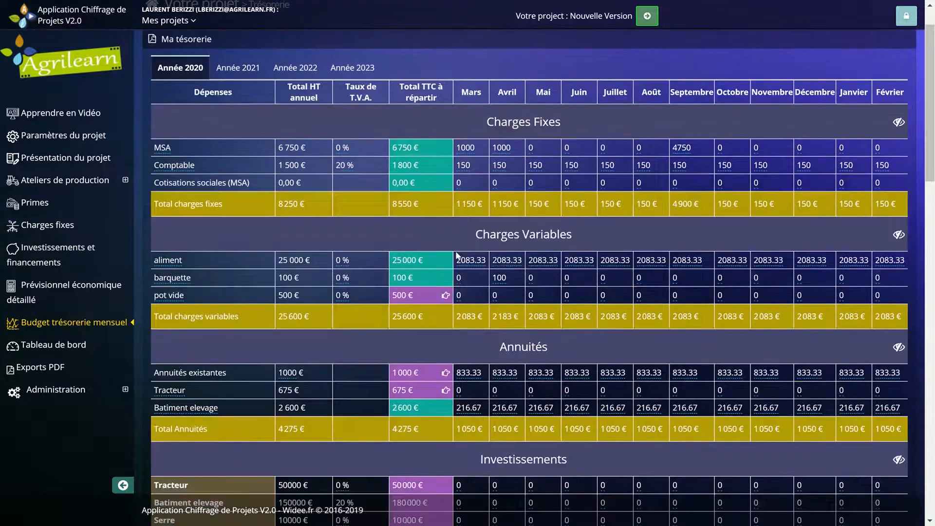
pyautogui.scroll(-8, 458, 254)
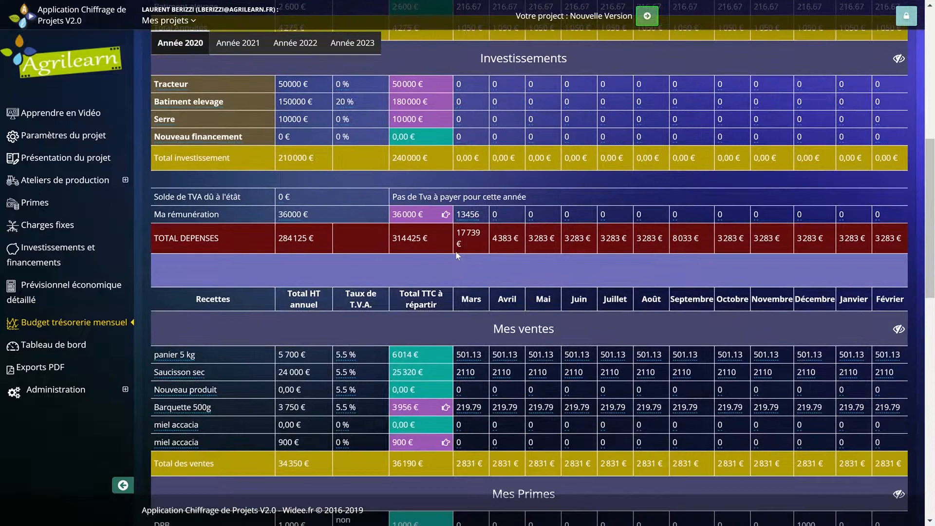
pyautogui.scroll(-7, 454, 250)
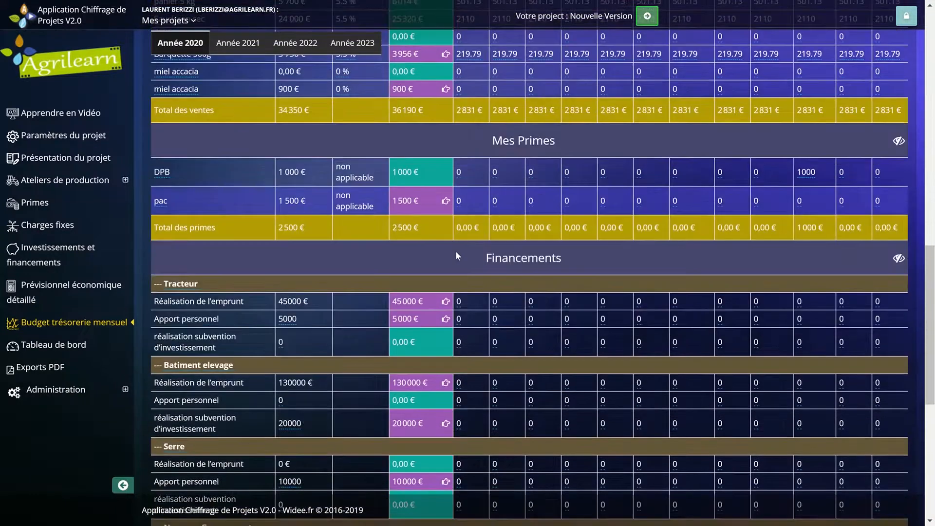
pyautogui.scroll(-7, 456, 253)
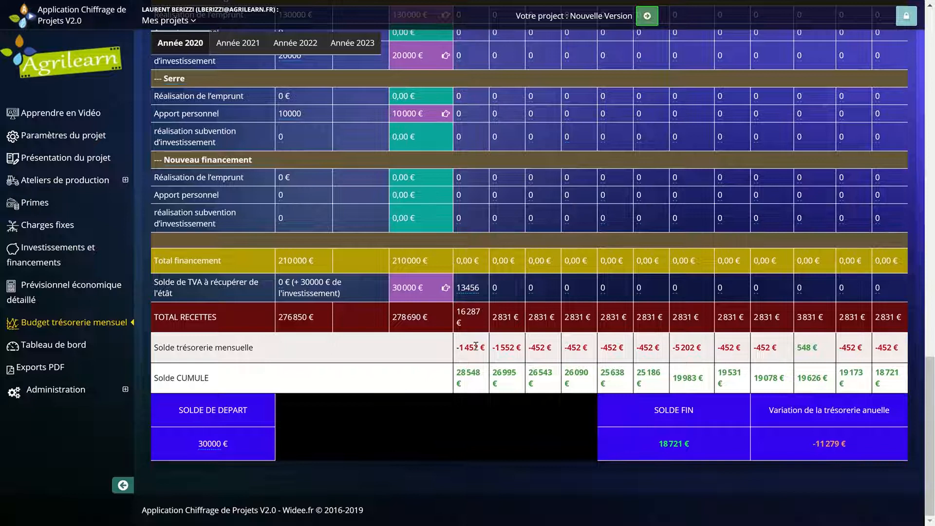
pyautogui.moveTo(484, 345); pyautogui.dragTo(450, 348)
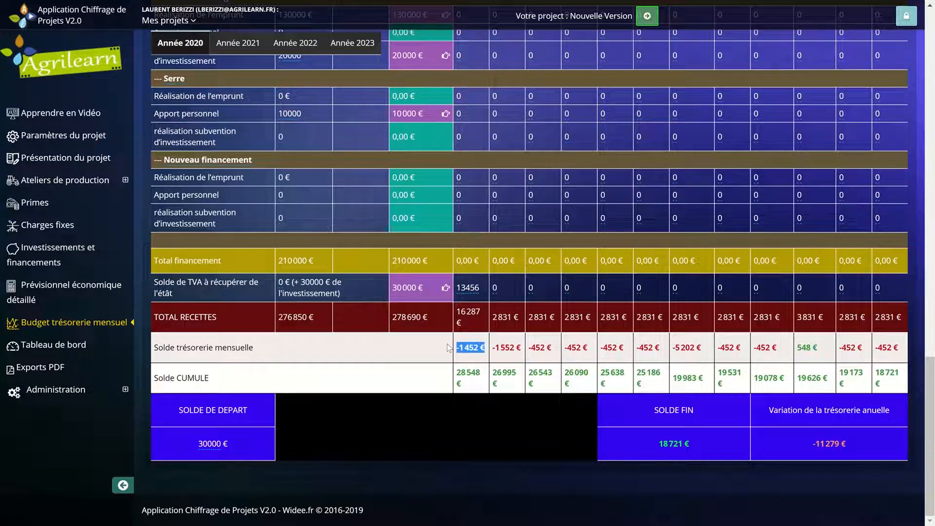
pyautogui.click(472, 349)
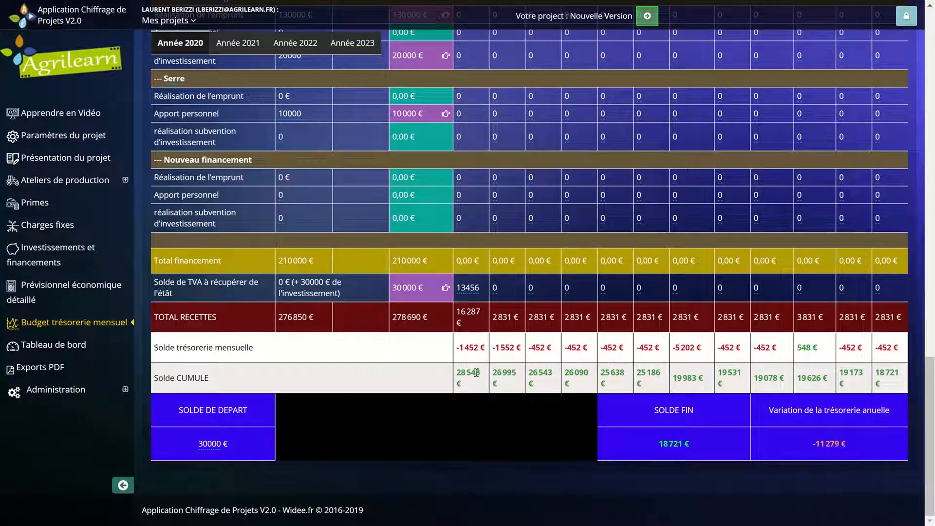
# Set the 2020 starting balance to 0 € and check the cumulative balance for March
pyautogui.click(219, 444)
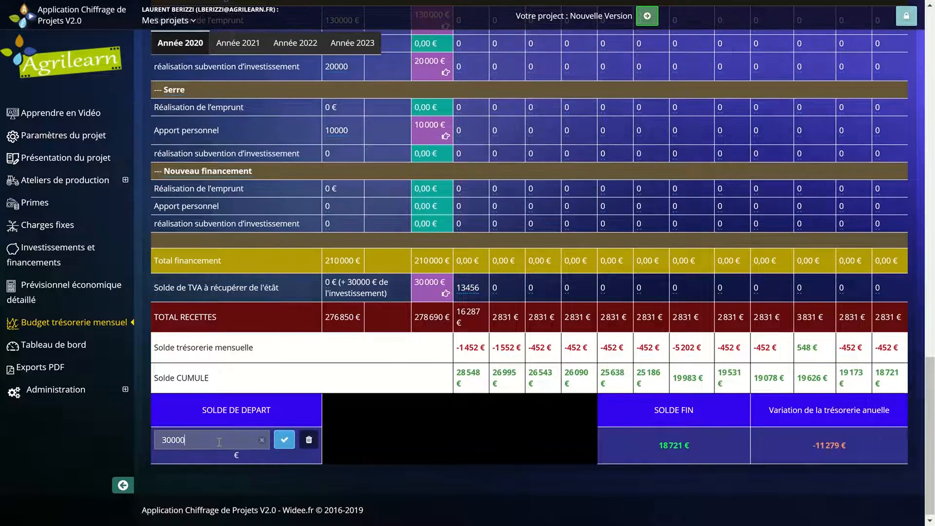
pyautogui.press('BackSpace')
pyautogui.press('BackSpace')
pyautogui.press('BackSpace')
pyautogui.press('BackSpace')
pyautogui.press('BackSpace')
pyautogui.write('0')
pyautogui.press('Return')
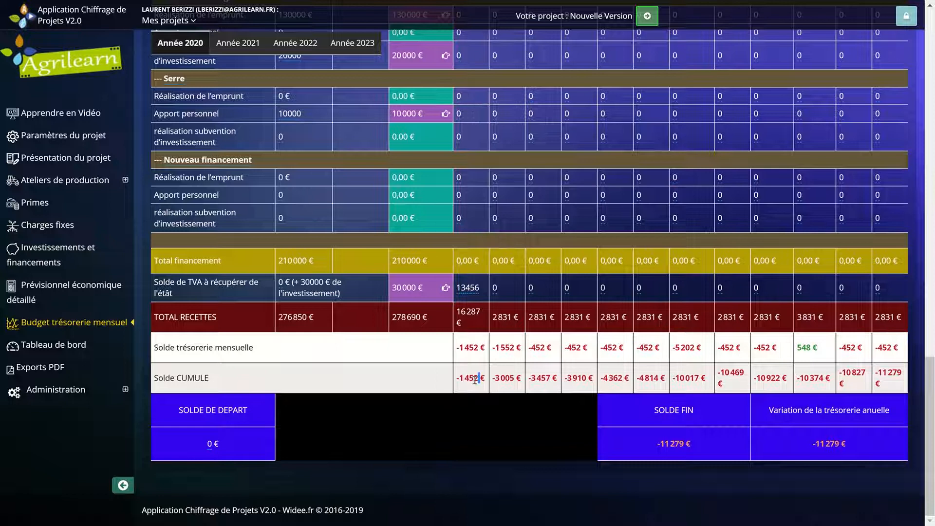
pyautogui.moveTo(484, 379); pyautogui.dragTo(450, 380)
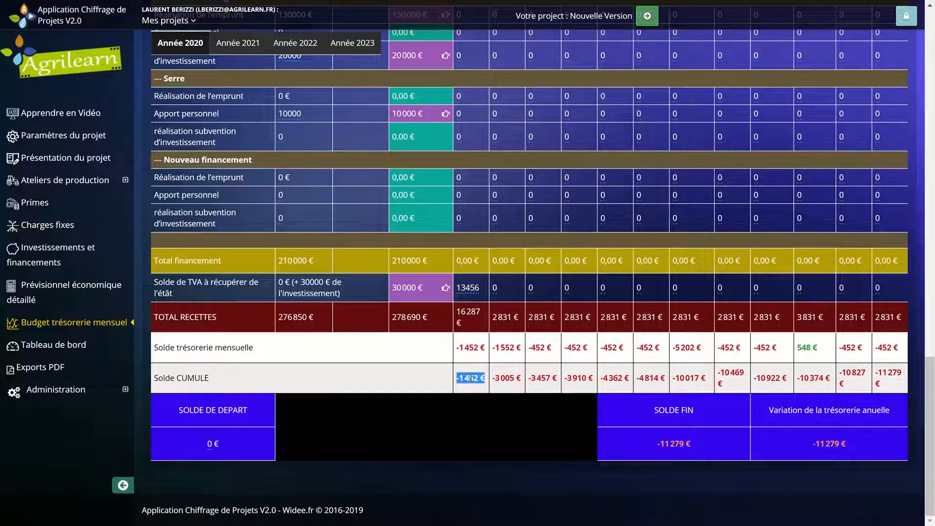
pyautogui.click(471, 378)
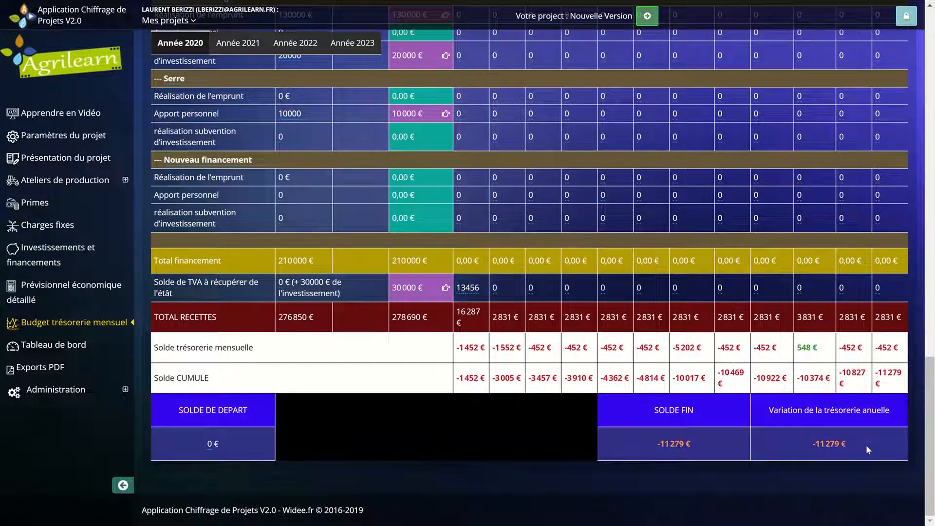
# Set the 2020 starting balance to 30000 €
pyautogui.click(212, 443)
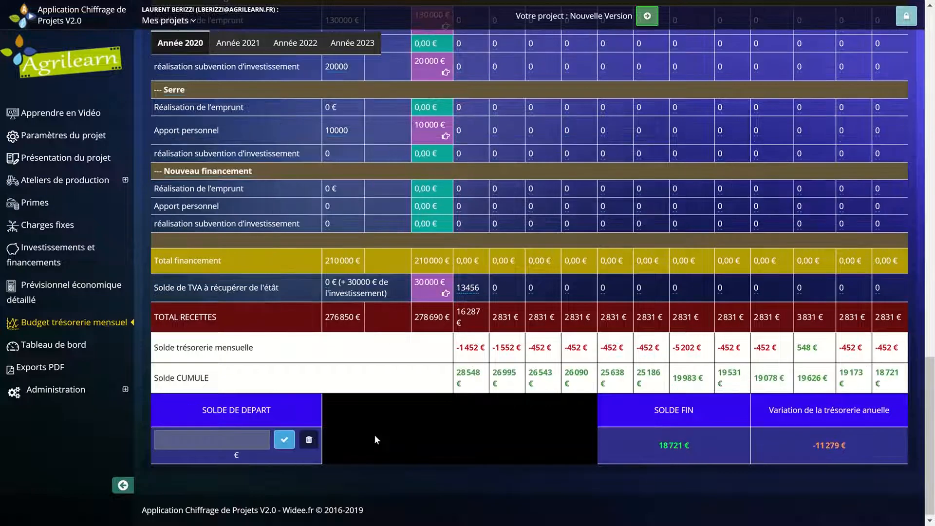
pyautogui.write('30000')
pyautogui.press('Return')
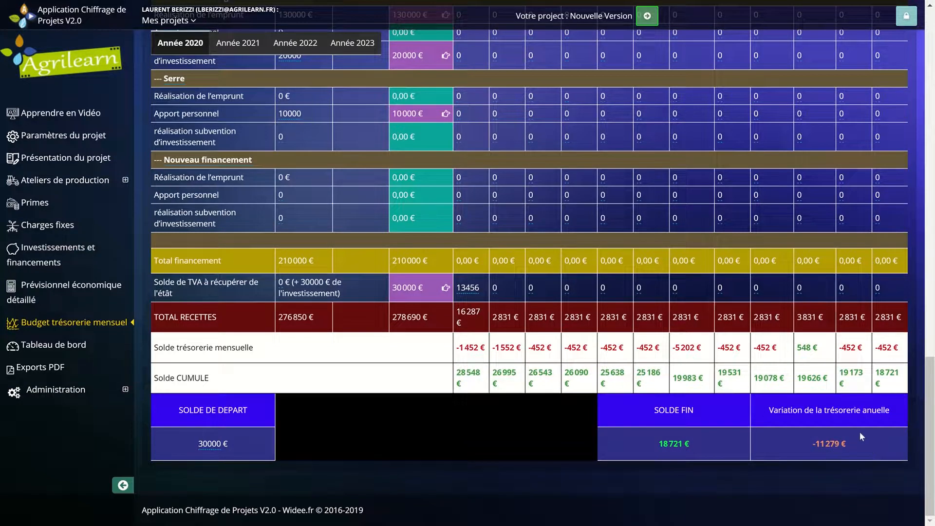
# View the treasury tables for the years 2021, 2022 and 2023 one after another
pyautogui.scroll(6, 858, 435)
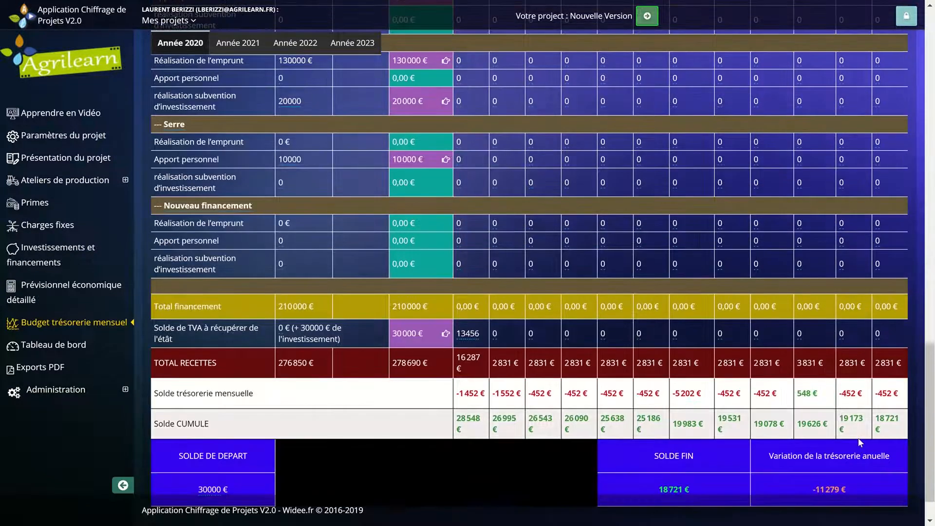
pyautogui.scroll(15, 858, 442)
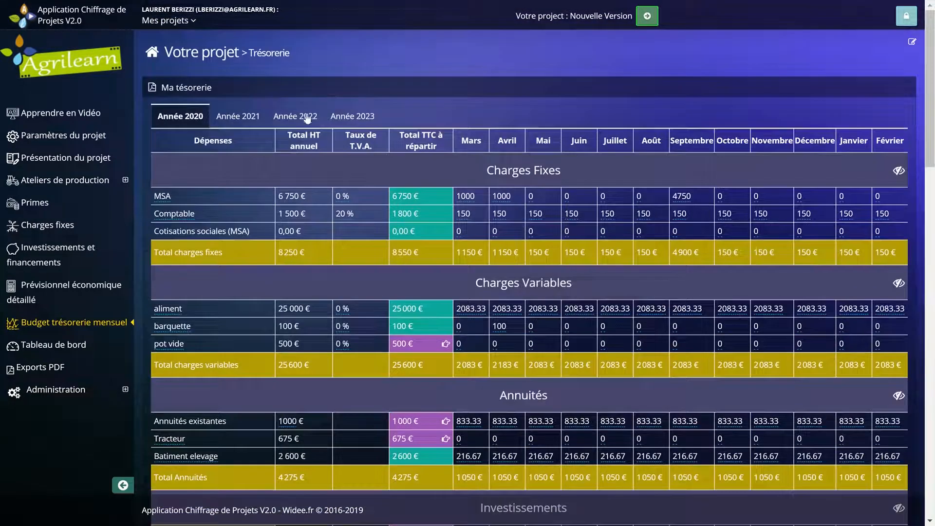
pyautogui.click(253, 120)
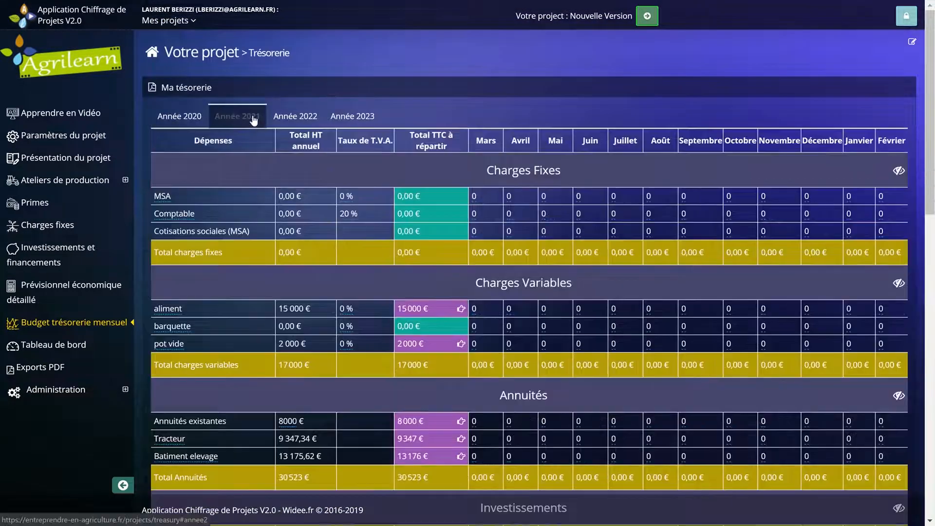
pyautogui.click(295, 118)
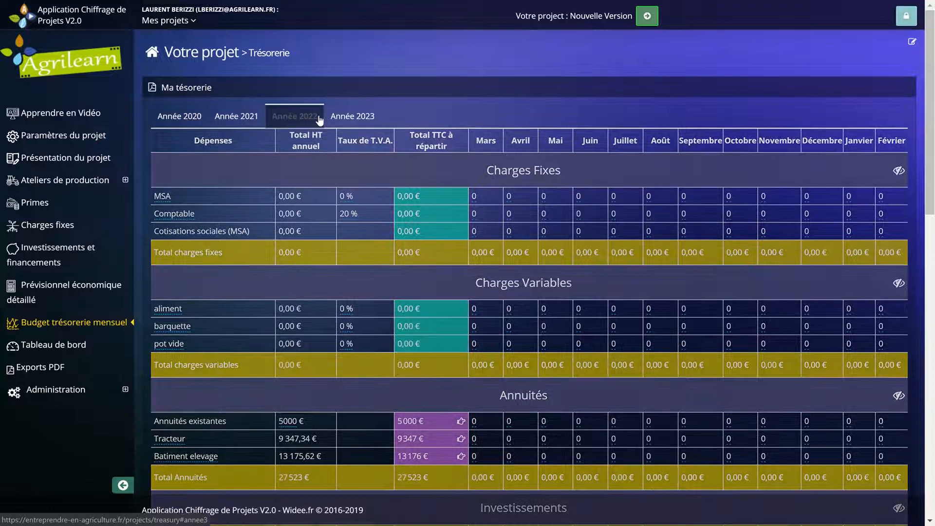
pyautogui.click(350, 119)
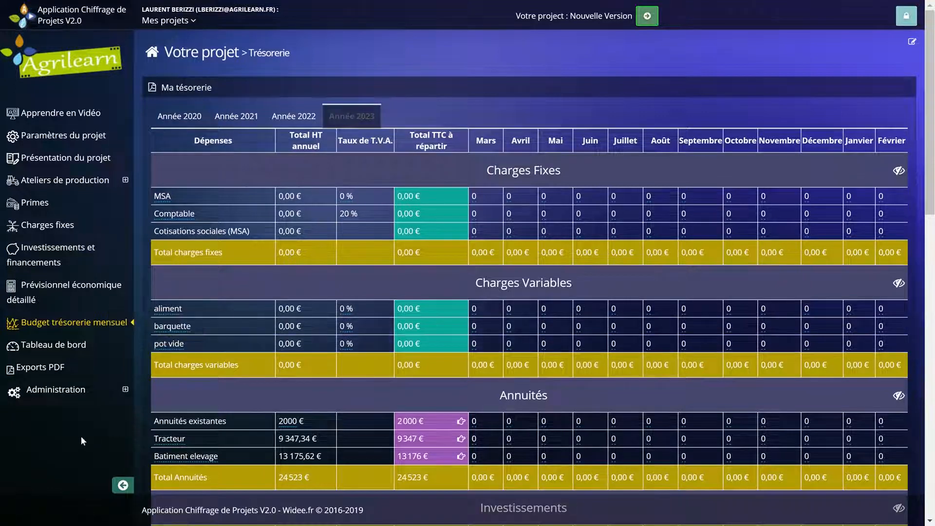
# Open the project's list of investments and financings
pyautogui.click(72, 251)
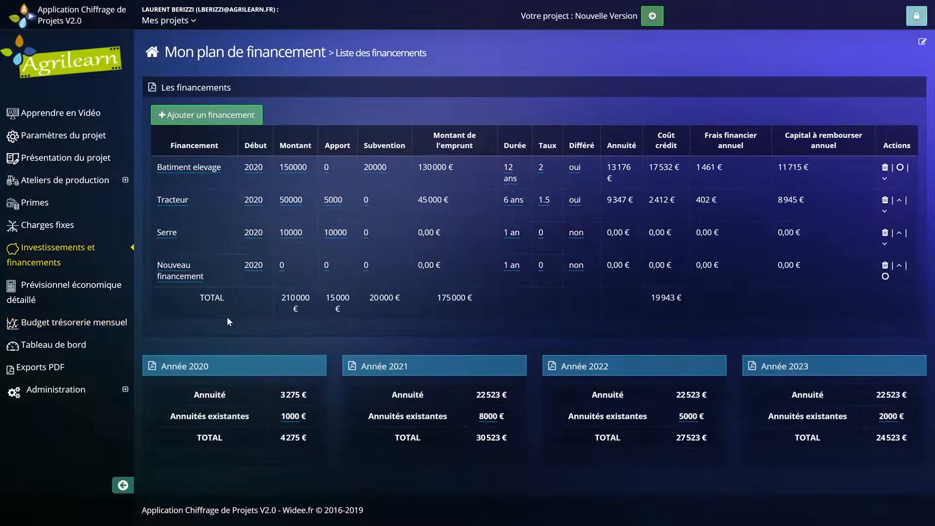